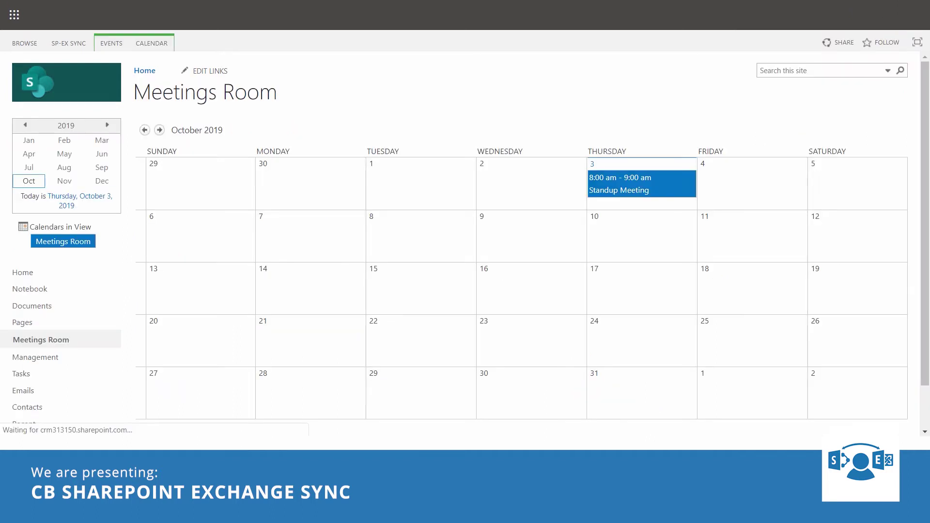
View the SharePoint Tasks list, and switch to Outlook to look through its tasks, contacts and calendar
{"action": "left_click", "coordinate": [21, 374]}
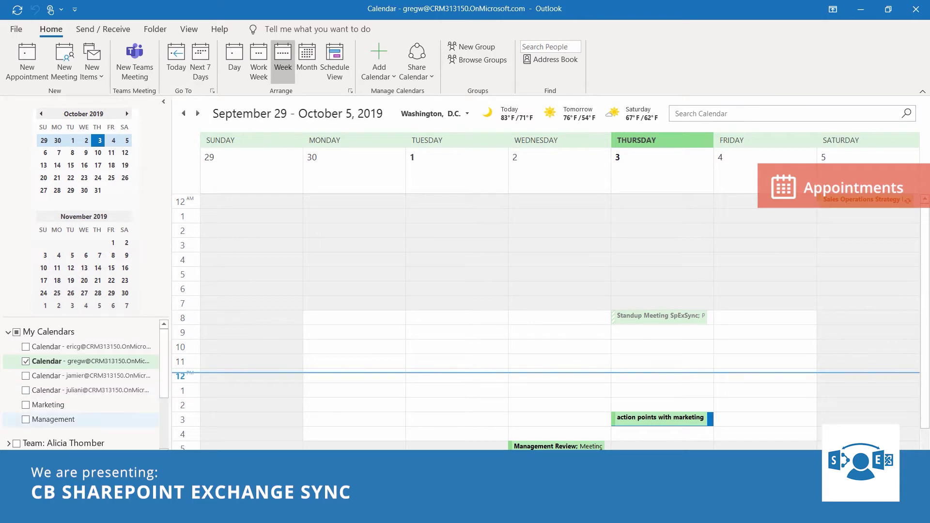
{"action": "key", "text": "ctrl+4"}
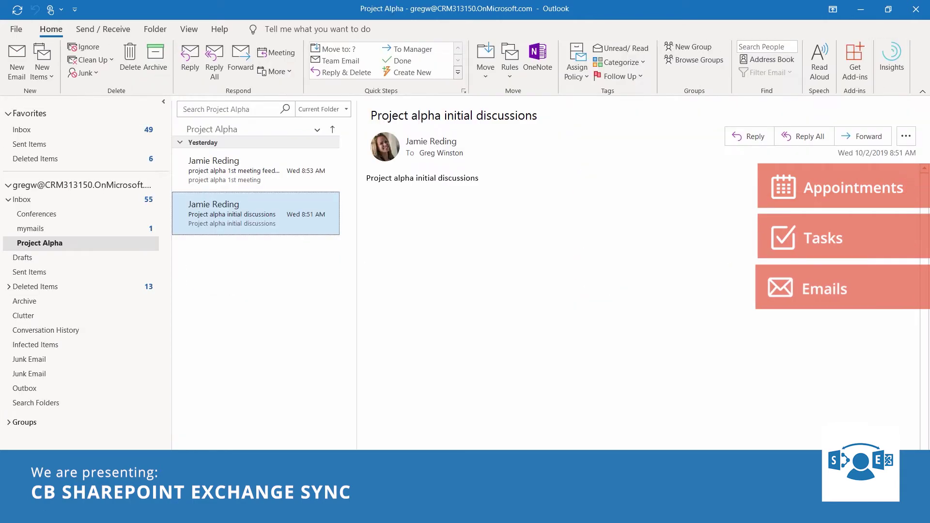
{"action": "key", "text": "ctrl+3"}
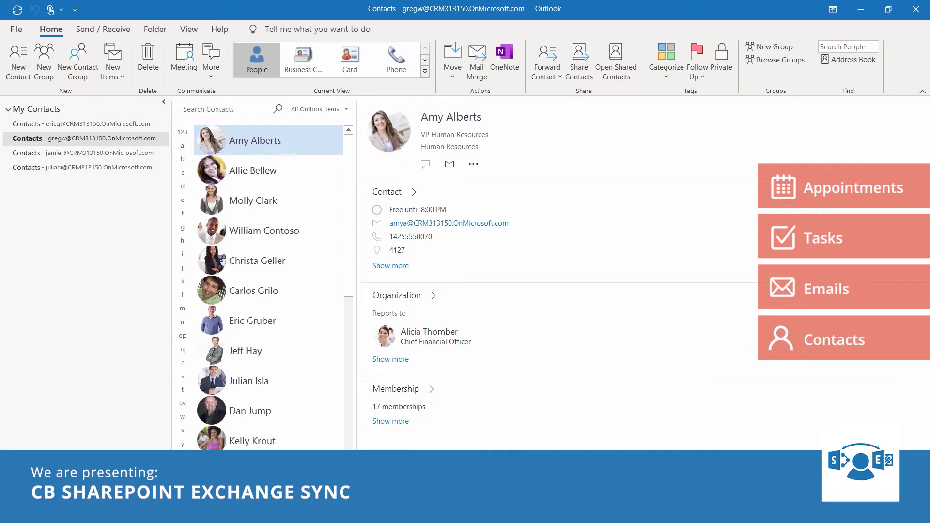
{"action": "key", "text": "ctrl+2"}
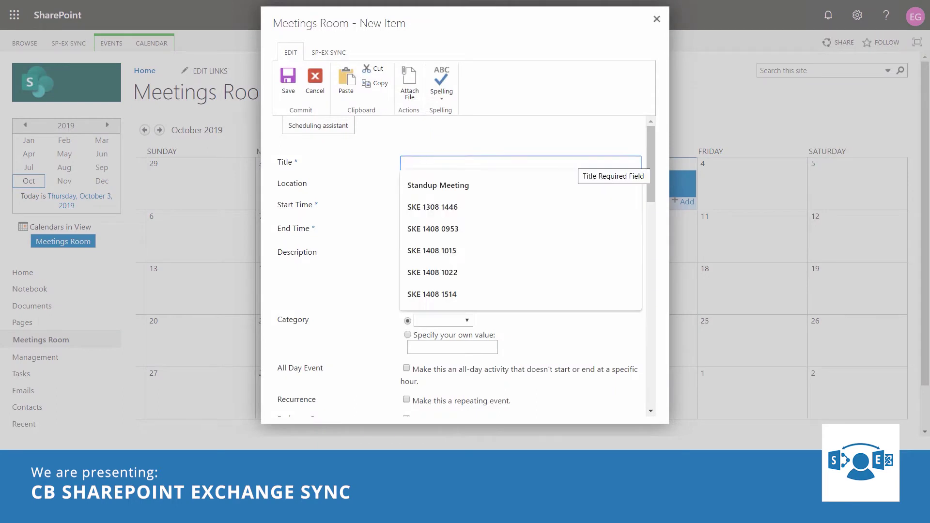
Title the new Meetings Room event "New Product Launch Discussions" and set its location to Main Meeting Room
{"action": "type", "text": "New Product Launch Discussions"}
{"action": "key", "text": "Tab"}
{"action": "type", "text": "Main Meeting Room"}
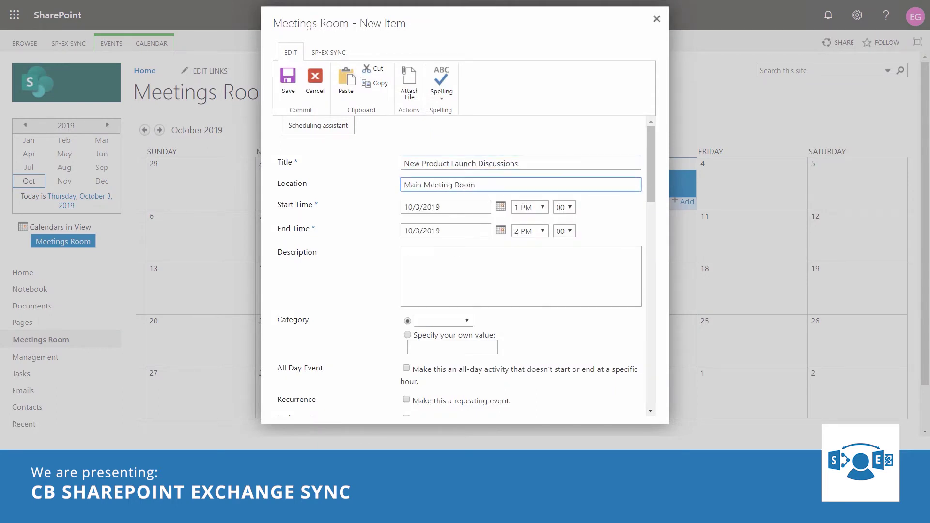
Add the three colleagues as meeting participants of the new event and resolve their names
{"action": "scroll", "coordinate": [520, 267], "scroll_direction": "down", "scroll_amount": 2}
{"action": "left_click", "coordinate": [516, 360]}
{"action": "type", "text": "greg;jami;juli"}
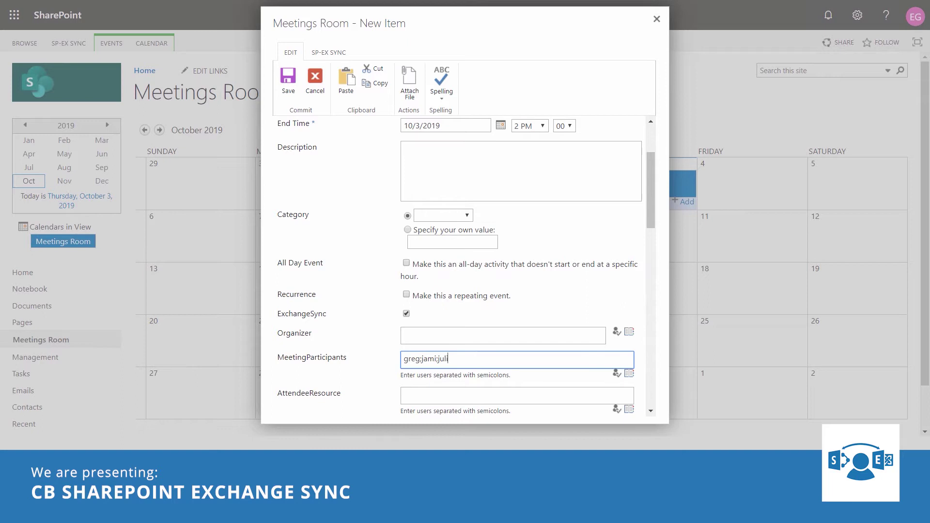
{"action": "type", "text": "an"}
{"action": "key", "text": "ctrl+k"}
Set the event's start time to 4 PM on 10/3/2019 and save the event
{"action": "scroll", "coordinate": [521, 266], "scroll_direction": "up", "scroll_amount": 2}
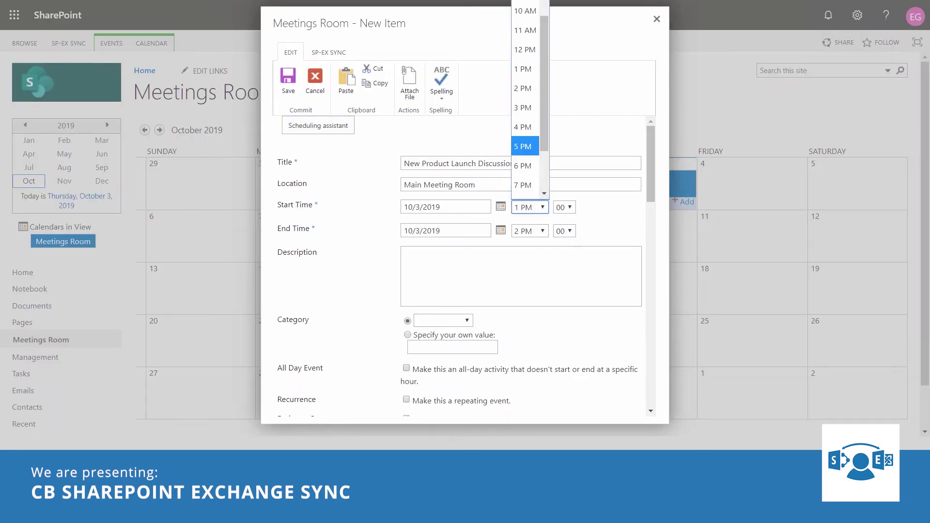
{"action": "left_click", "coordinate": [523, 128]}
{"action": "left_click", "coordinate": [288, 80]}
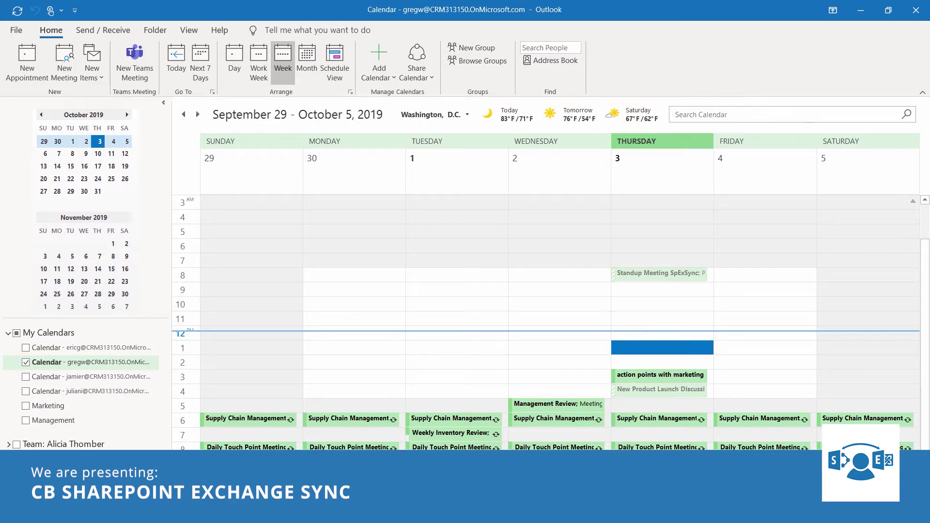
Switch to Outlook and accept the New Product Launch Discussions invitation on Thursday, October 3, in the first participant's calendar
{"action": "right_click", "coordinate": [659, 390]}
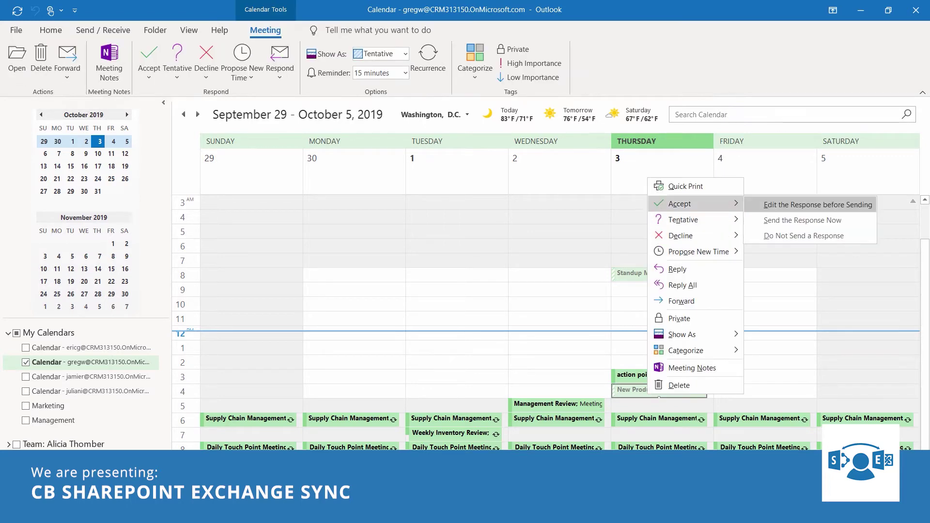
{"action": "left_click", "coordinate": [659, 390]}
{"action": "left_click", "coordinate": [711, 391]}
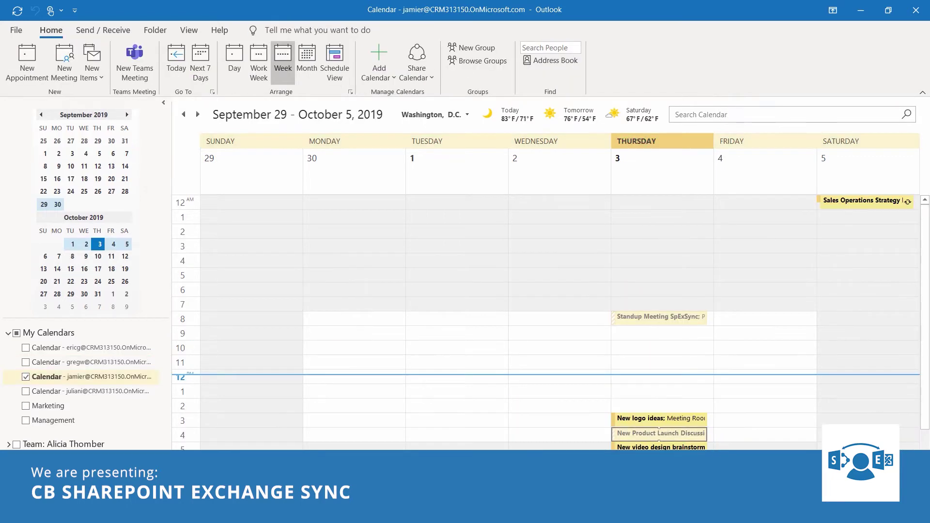
Respond to the New Product Launch Discussions invitation as Tentative in the second participant's calendar, sending the response now
{"action": "right_click", "coordinate": [657, 434]}
{"action": "mouse_move", "coordinate": [697, 262]}
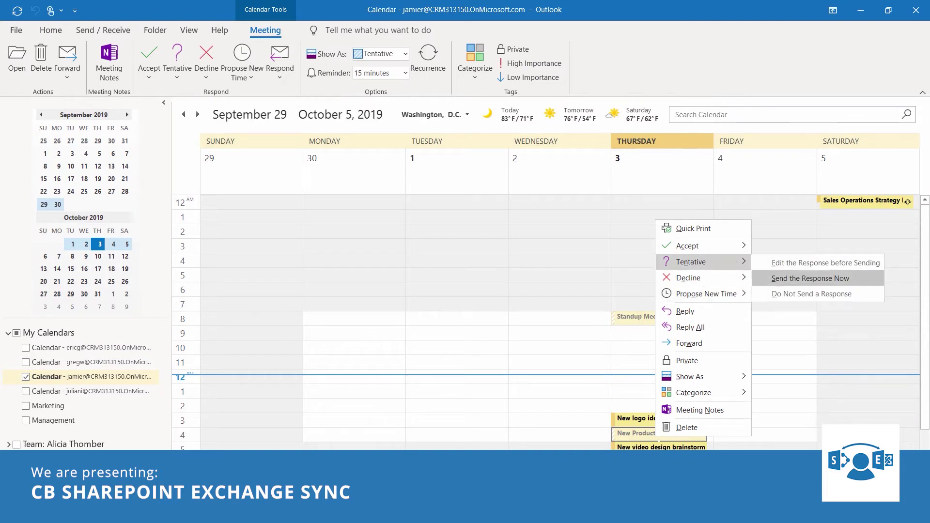
{"action": "left_click", "coordinate": [811, 278]}
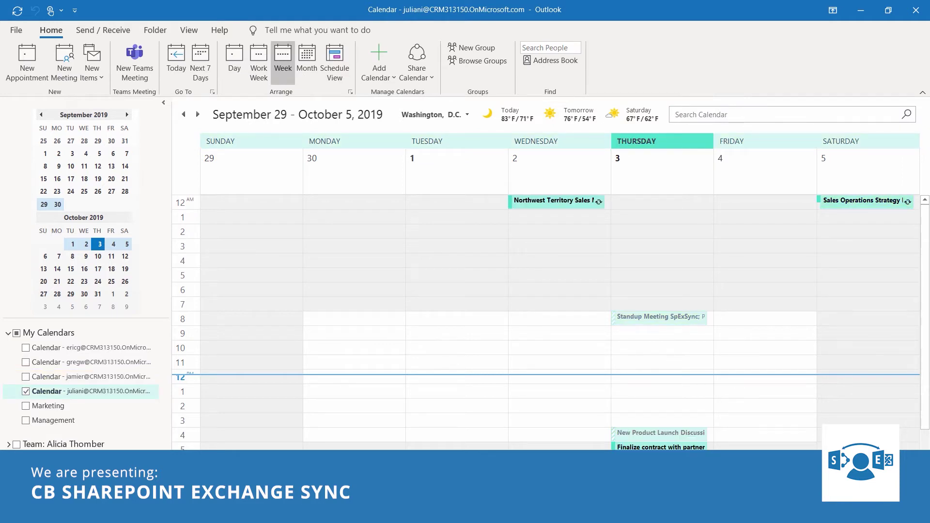
Switch to SharePoint and open the New Product Launch Discussions event in the Meetings Room calendar
{"action": "left_click", "coordinate": [660, 434]}
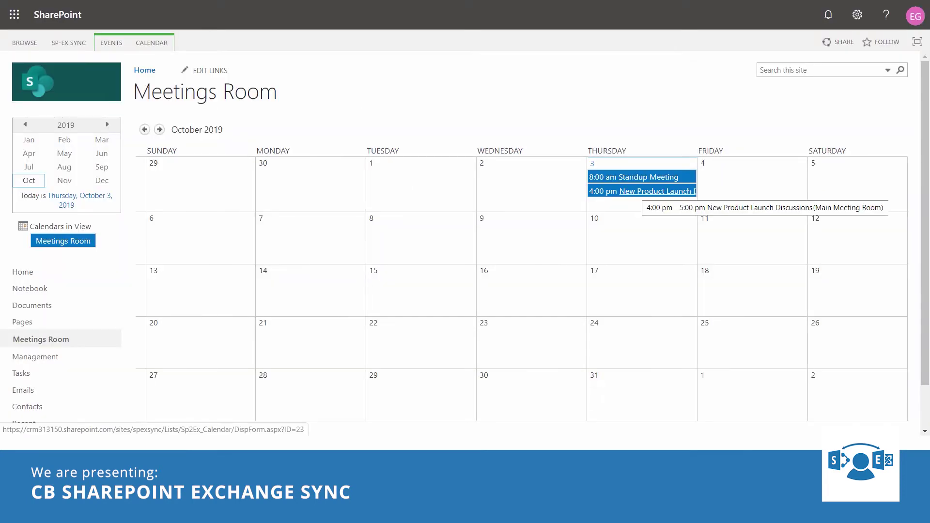
{"action": "left_click", "coordinate": [656, 191]}
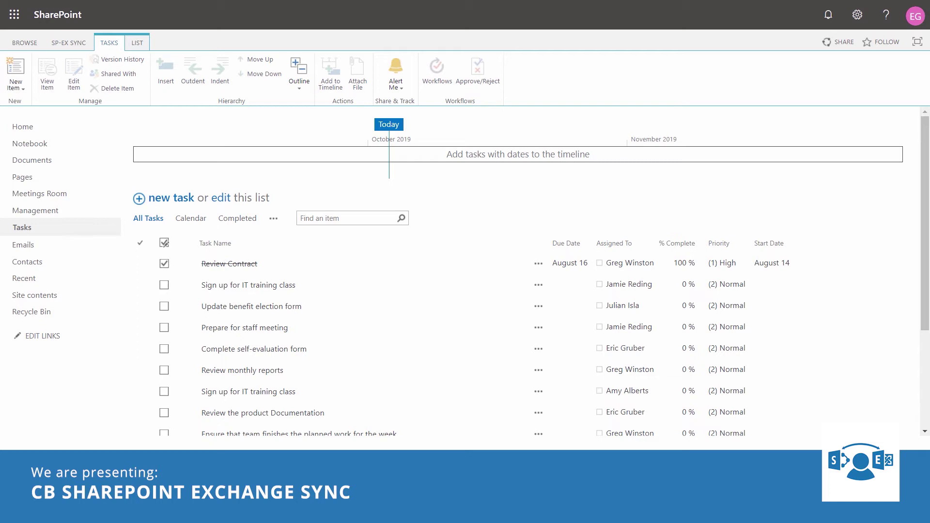
Create a task named "Please follow up with the printing company for the marketing materials", starting 10/3/2019 and due 10/6/2019
{"action": "left_click", "coordinate": [16, 71]}
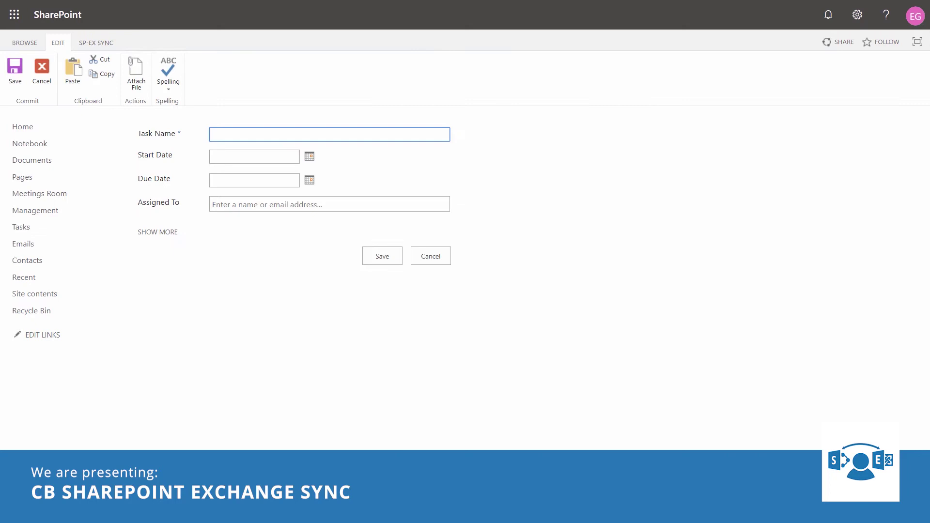
{"action": "type", "text": "Please follow up with the printing company for the marketing materials"}
{"action": "left_click", "coordinate": [310, 156]}
{"action": "left_click", "coordinate": [276, 201]}
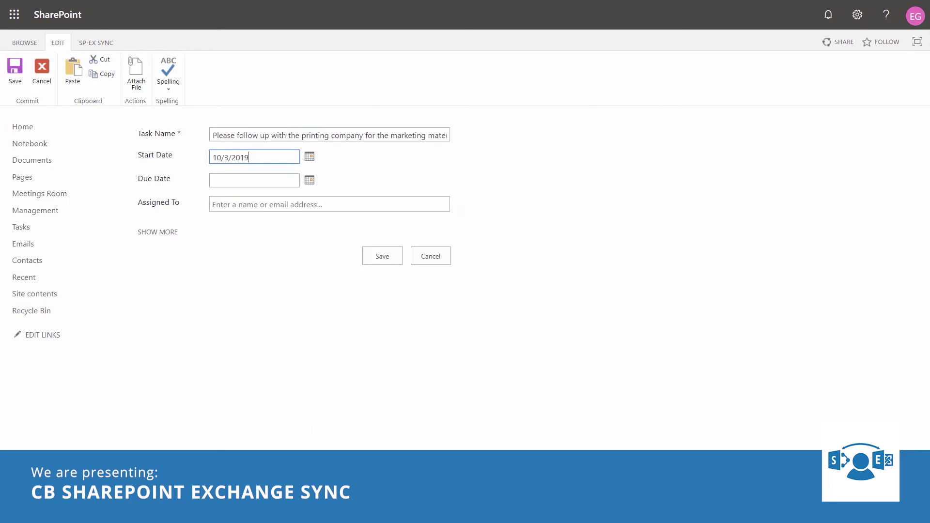
{"action": "left_click", "coordinate": [309, 180]}
{"action": "left_click", "coordinate": [207, 239]}
Assign the printing company task to the first colleague and save it
{"action": "left_click", "coordinate": [329, 204]}
{"action": "type", "text": "g"}
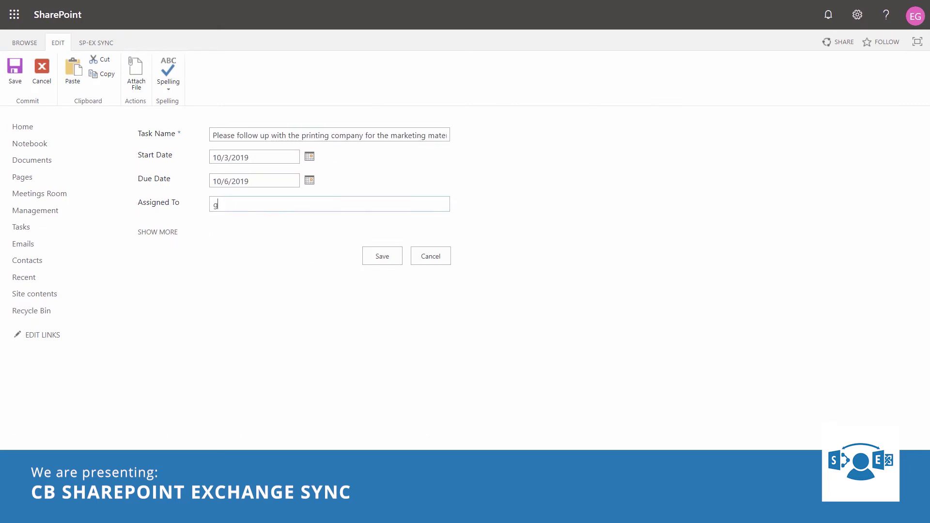
{"action": "type", "text": "reg"}
{"action": "key", "text": "Return"}
{"action": "left_click", "coordinate": [382, 257]}
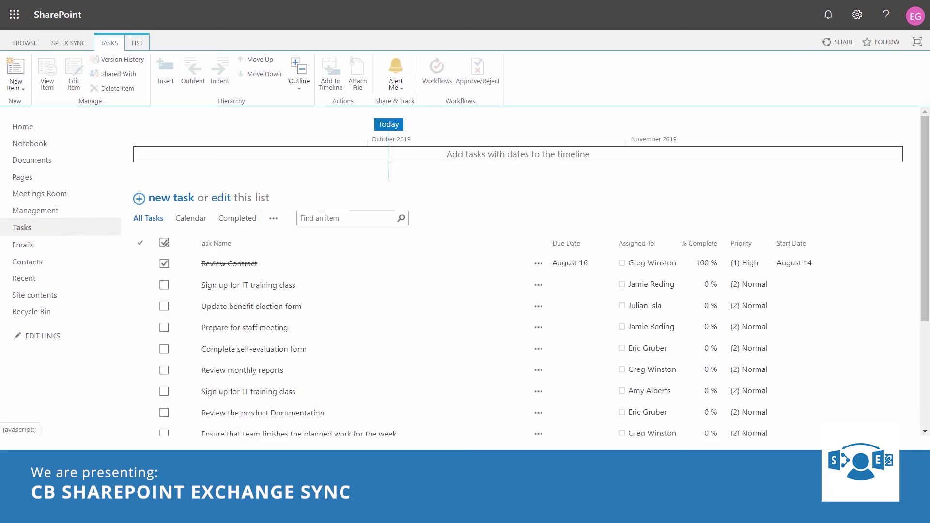
Create a task named "Please create a skitch for the new video", starting 10/6/2019 and due 10/11/2019
{"action": "left_click", "coordinate": [171, 198]}
{"action": "type", "text": "Please create a skitch for the new video"}
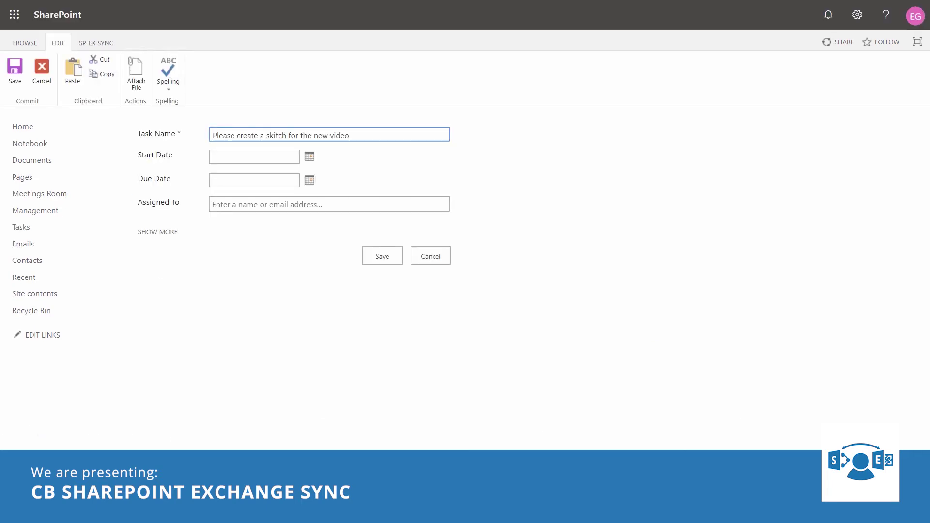
{"action": "left_click", "coordinate": [310, 157]}
{"action": "left_click", "coordinate": [206, 214]}
{"action": "left_click", "coordinate": [309, 180]}
{"action": "left_click", "coordinate": [294, 238]}
Assign the new video skitch task to the second colleague and save it
{"action": "left_click", "coordinate": [296, 204]}
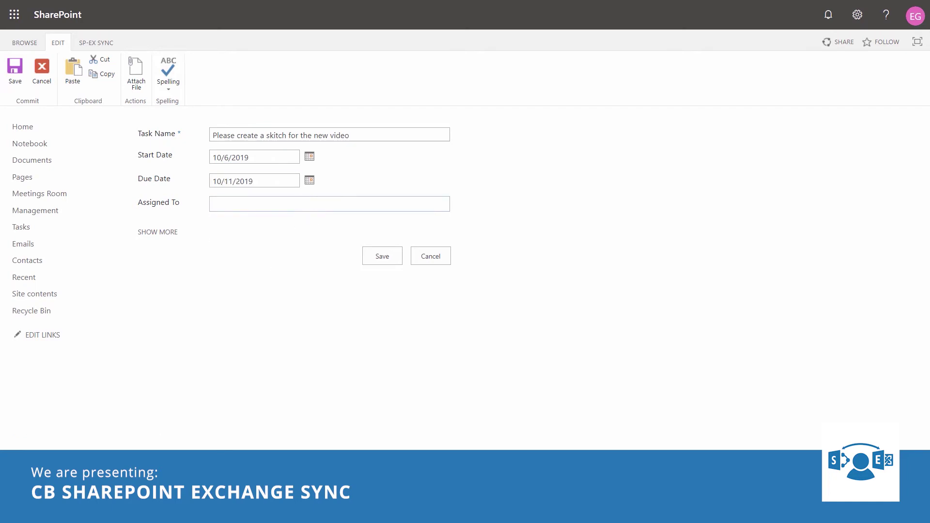
{"action": "type", "text": "jami"}
{"action": "left_click", "coordinate": [252, 222]}
{"action": "left_click", "coordinate": [382, 256]}
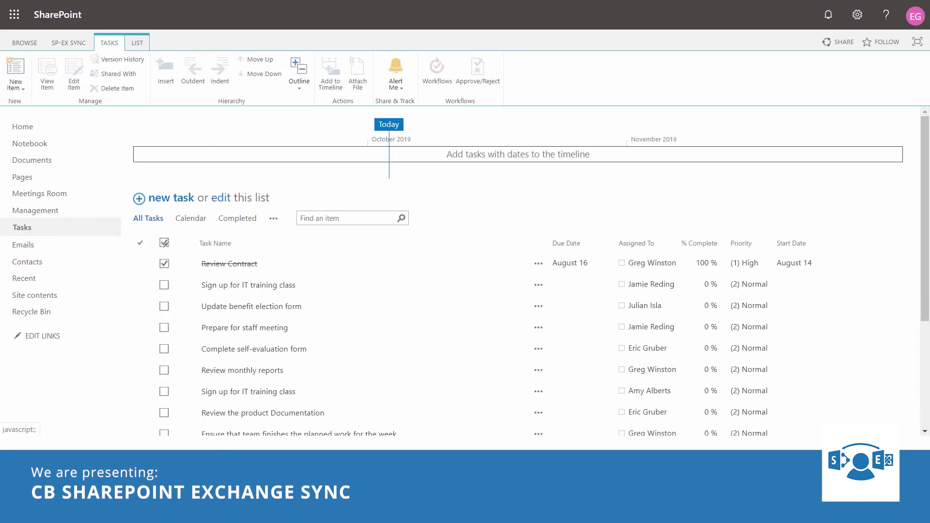
Create a task named "Please follow up with the client who wanted to start a free trial", starting 10/3/2019 and due 10/4/2019
{"action": "left_click", "coordinate": [15, 72]}
{"action": "type", "text": "Please follow up with the client who wanted to start a free trial"}
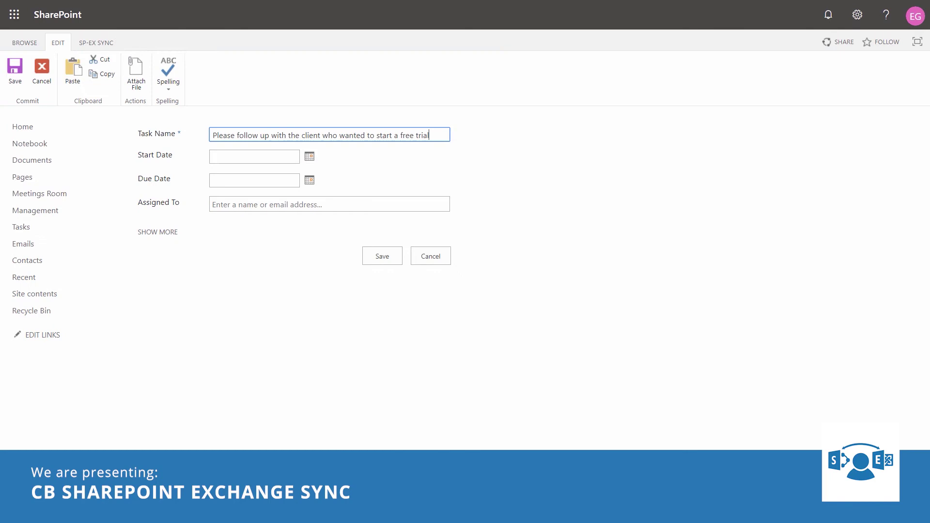
{"action": "left_click", "coordinate": [310, 156]}
{"action": "left_click", "coordinate": [276, 201]}
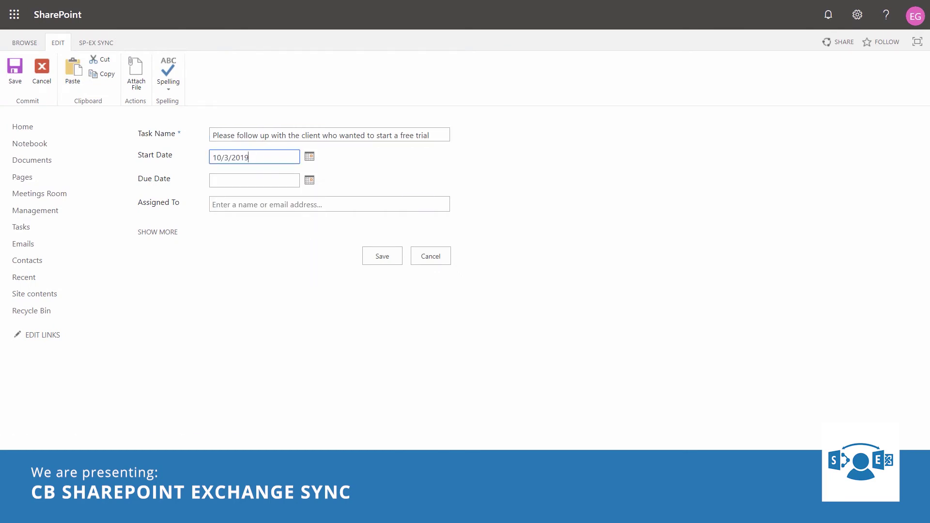
{"action": "left_click", "coordinate": [309, 179]}
{"action": "left_click", "coordinate": [291, 224]}
Assign the free trial follow-up task to the third colleague and save it
{"action": "left_click", "coordinate": [286, 204]}
{"action": "type", "text": "julin"}
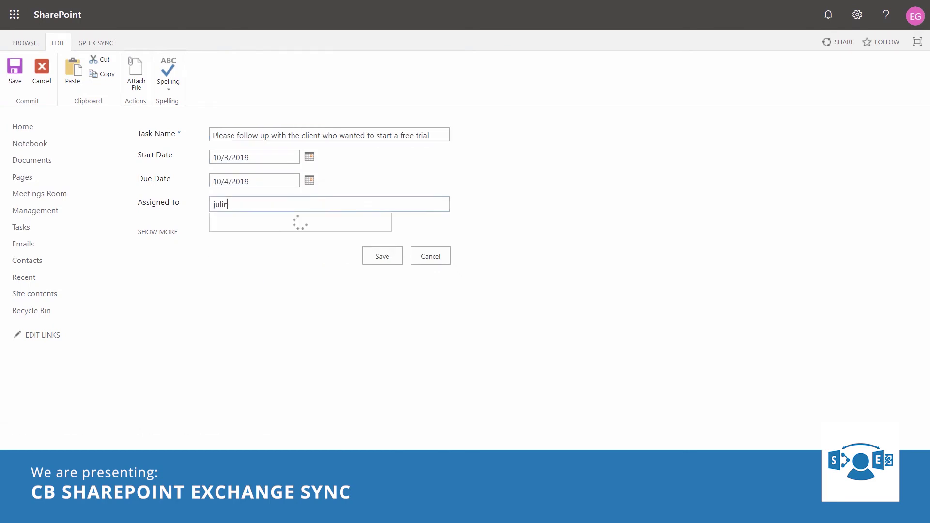
{"action": "key", "text": "BackSpace"}
{"action": "left_click", "coordinate": [291, 226]}
{"action": "left_click", "coordinate": [383, 256]}
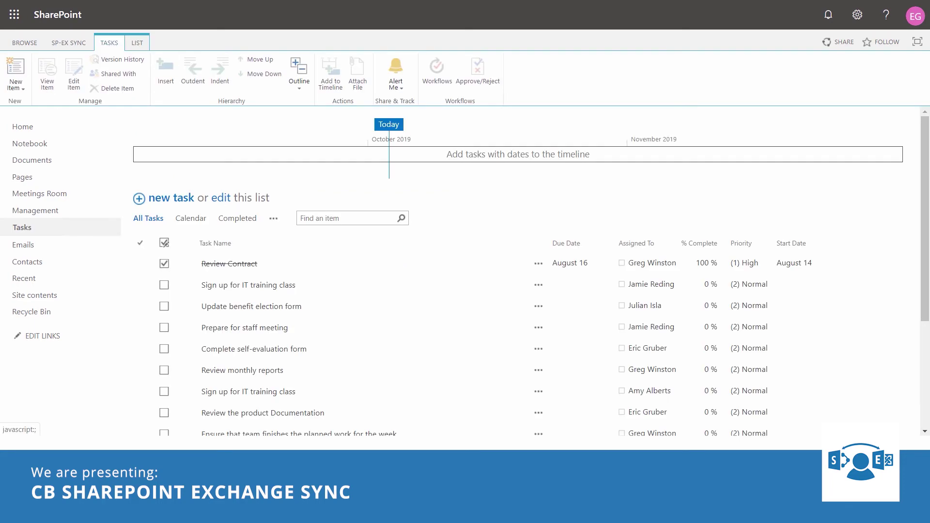
Switch to Outlook and mark the printing company follow-up task as complete in the first colleague's task list
{"action": "scroll", "coordinate": [299, 222], "scroll_direction": "down", "scroll_amount": 4}
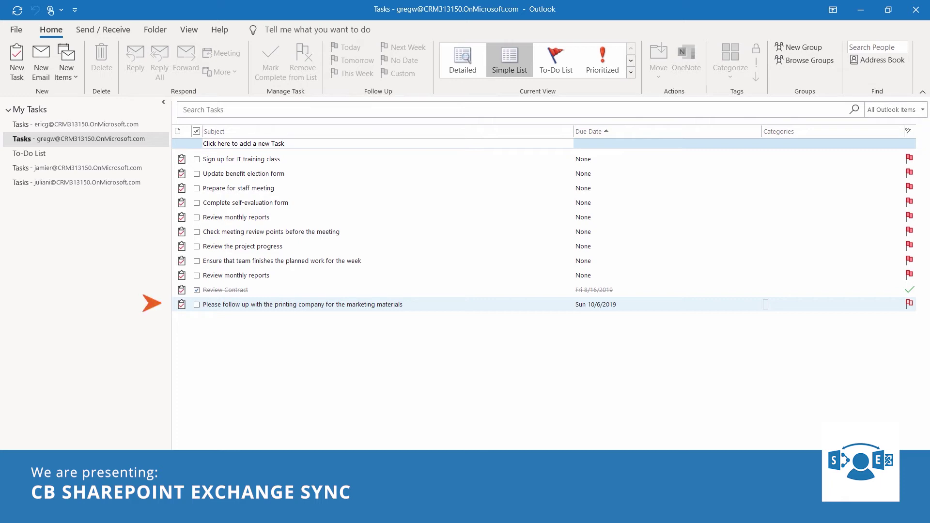
{"action": "left_click", "coordinate": [197, 305]}
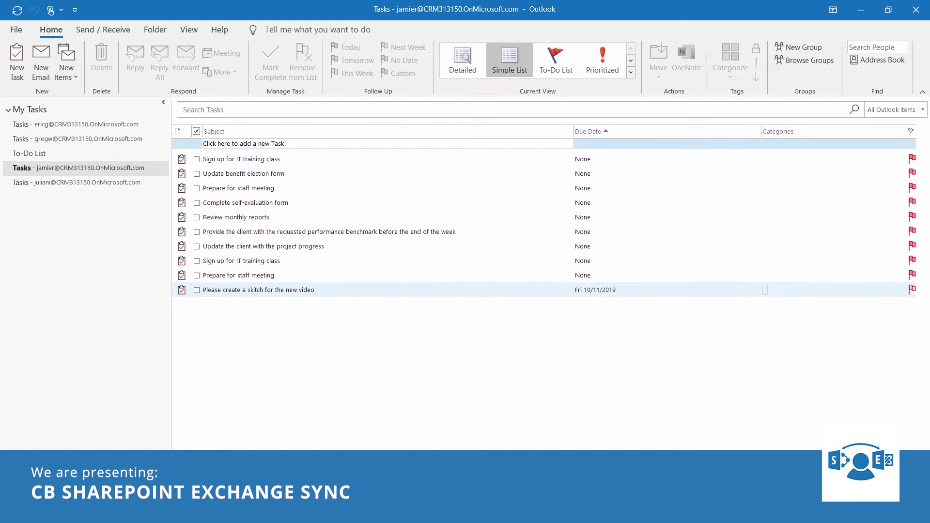
Open the new video skitch task in the second colleague's task list and set its completion to 50%
{"action": "double_click", "coordinate": [259, 290]}
{"action": "left_click", "coordinate": [585, 188]}
{"action": "left_click", "coordinate": [585, 188]}
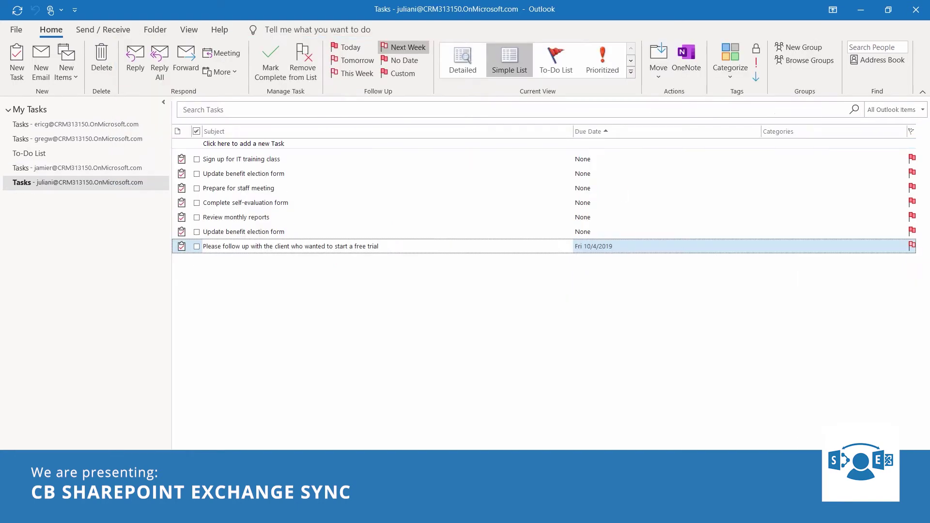
Open the free trial follow-up task and add the note "I am not able to reach him by phone. I need his mobile number and his email"
{"action": "key", "text": "Return"}
{"action": "left_click", "coordinate": [127, 241]}
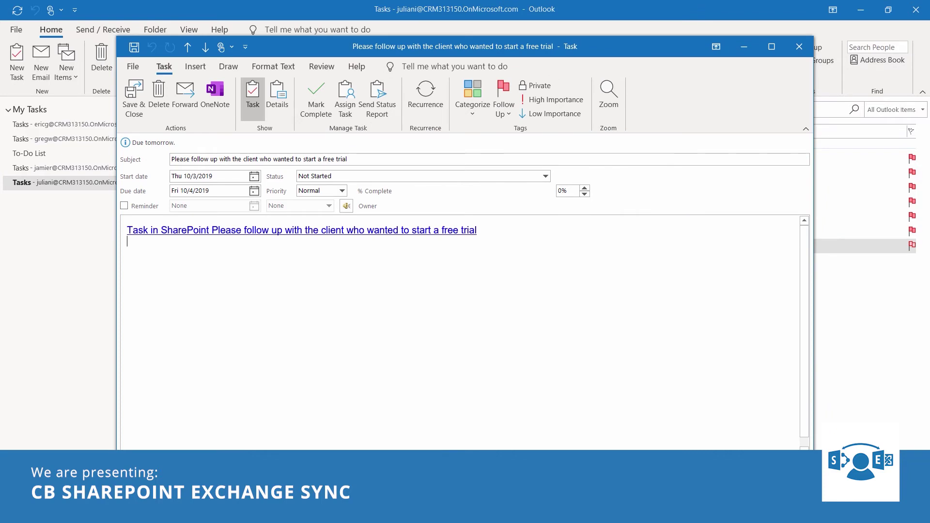
{"action": "type", "text": "I am not able to reach him by phone. I need his mobile number and his email"}
Set the free trial follow-up task's status to Waiting on someone else and its priority to High
{"action": "left_click", "coordinate": [546, 176]}
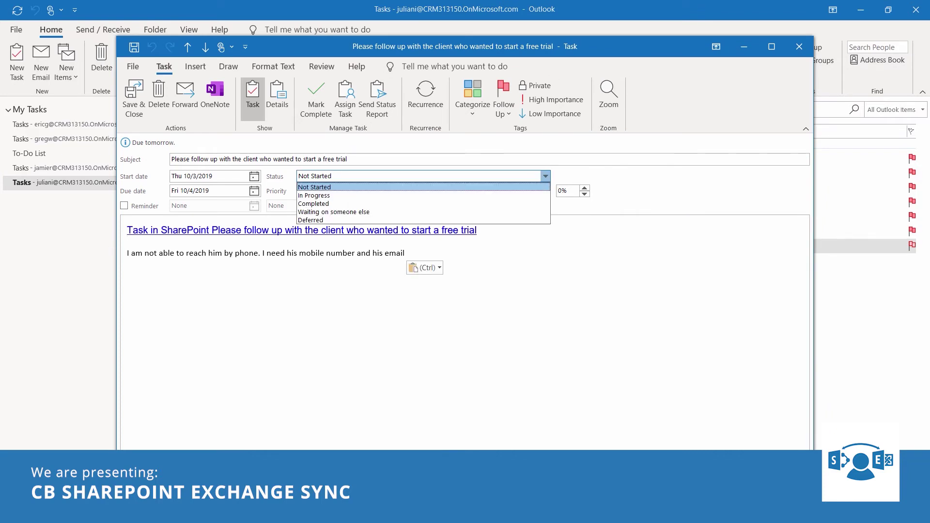
{"action": "left_click", "coordinate": [334, 213]}
{"action": "left_click", "coordinate": [325, 253]}
{"action": "left_click", "coordinate": [342, 191]}
{"action": "left_click", "coordinate": [305, 218]}
{"action": "left_click", "coordinate": [294, 253]}
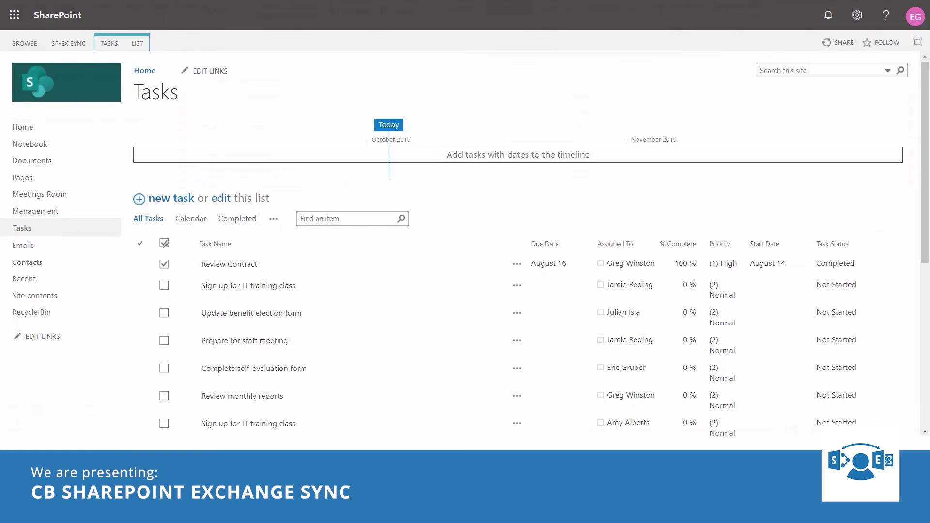
Switch to SharePoint and open the free trial follow-up task from the Tasks list to view its details
{"action": "scroll", "coordinate": [517, 194], "scroll_direction": "down", "scroll_amount": 6}
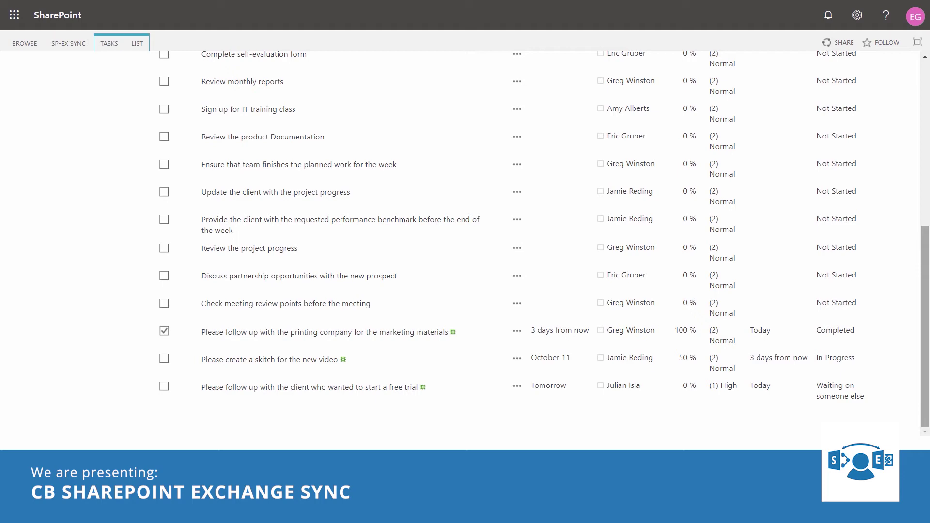
{"action": "left_click", "coordinate": [310, 387]}
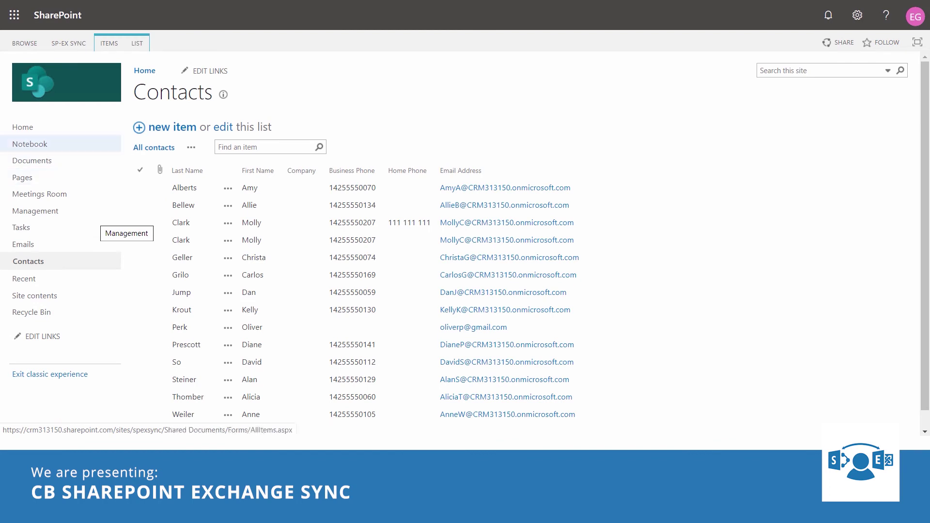
Add the Exchange contact from the company Martins to the SharePoint Contacts list through the Exchange contact sync selection
{"action": "left_click", "coordinate": [69, 43]}
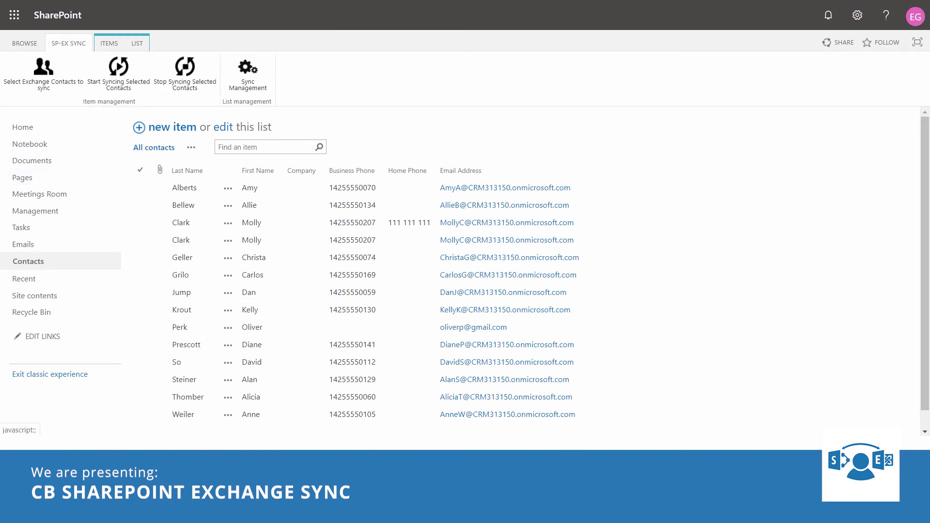
{"action": "left_click", "coordinate": [43, 73]}
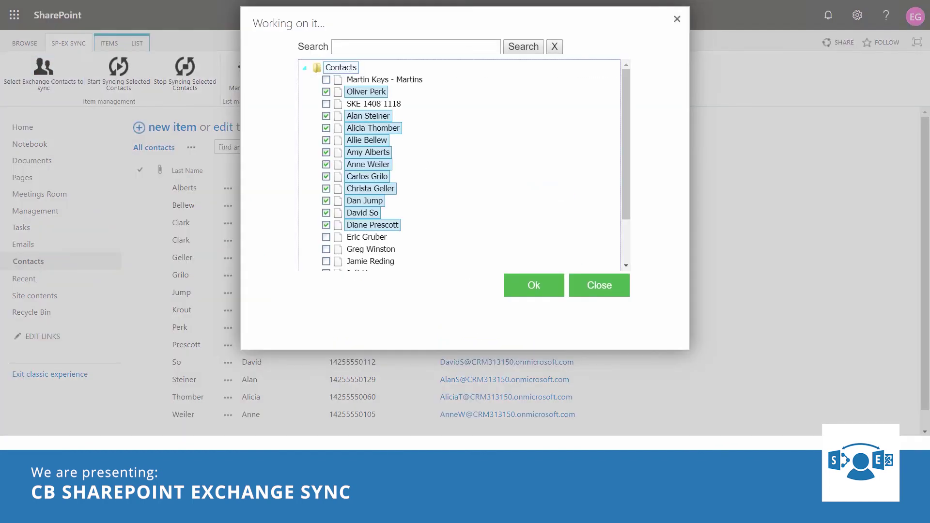
{"action": "left_click", "coordinate": [326, 80]}
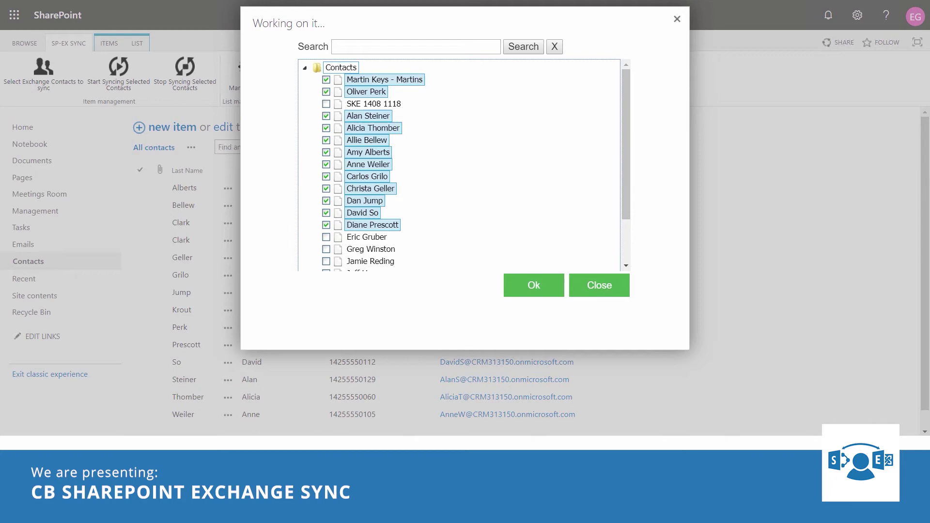
{"action": "left_click", "coordinate": [534, 286]}
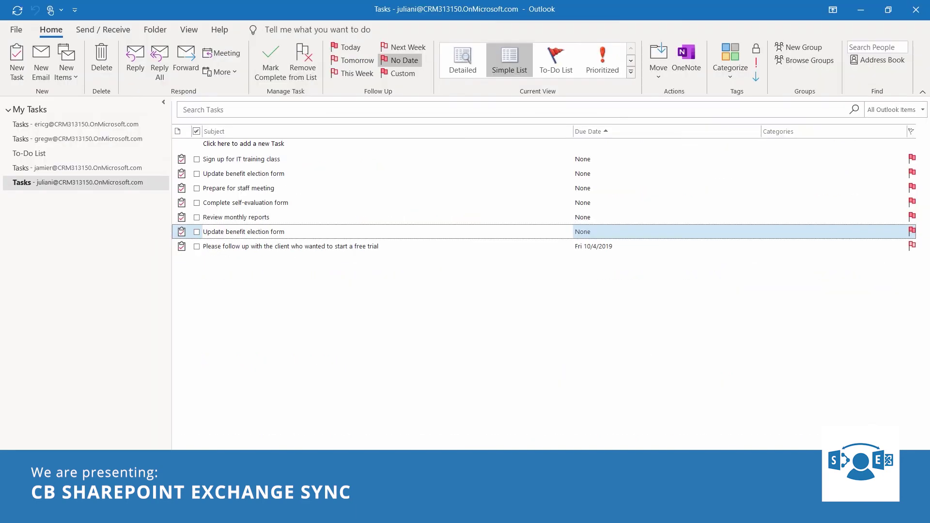
Switch to Outlook and open the free trial follow-up task in the colleague's task list
{"action": "left_click", "coordinate": [290, 246]}
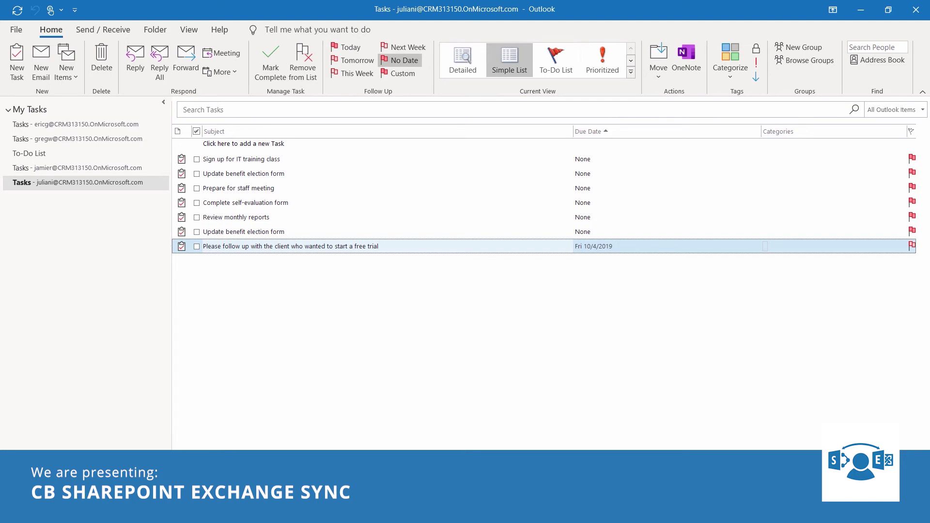
{"action": "double_click", "coordinate": [291, 246]}
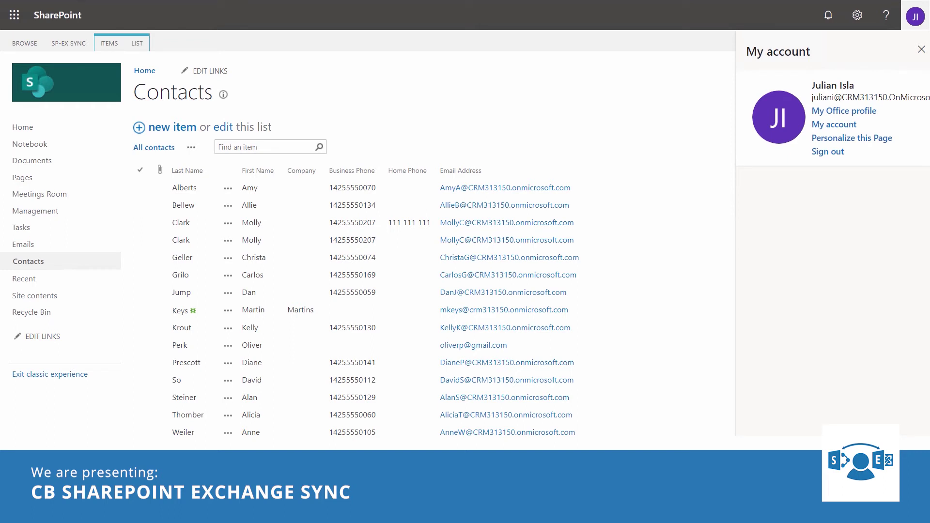
Start syncing the Martins contact from the SharePoint Contacts list for the colleague's account, and open that contact in Outlook
{"action": "left_click", "coordinate": [140, 311]}
{"action": "left_click", "coordinate": [69, 43]}
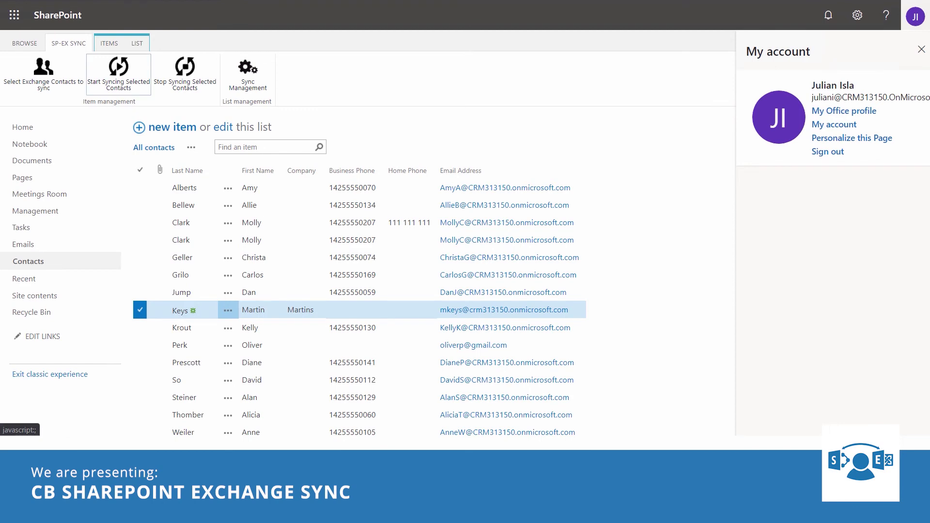
{"action": "left_click", "coordinate": [119, 72]}
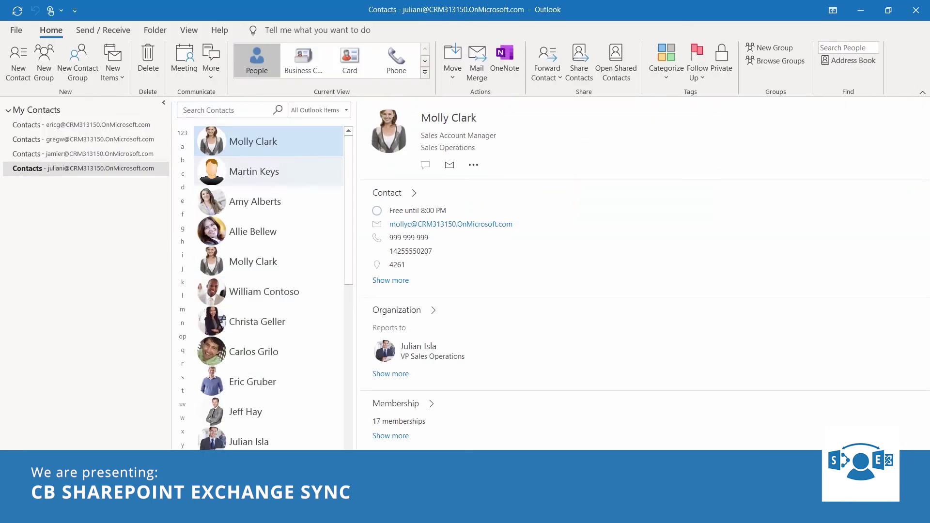
{"action": "double_click", "coordinate": [261, 172]}
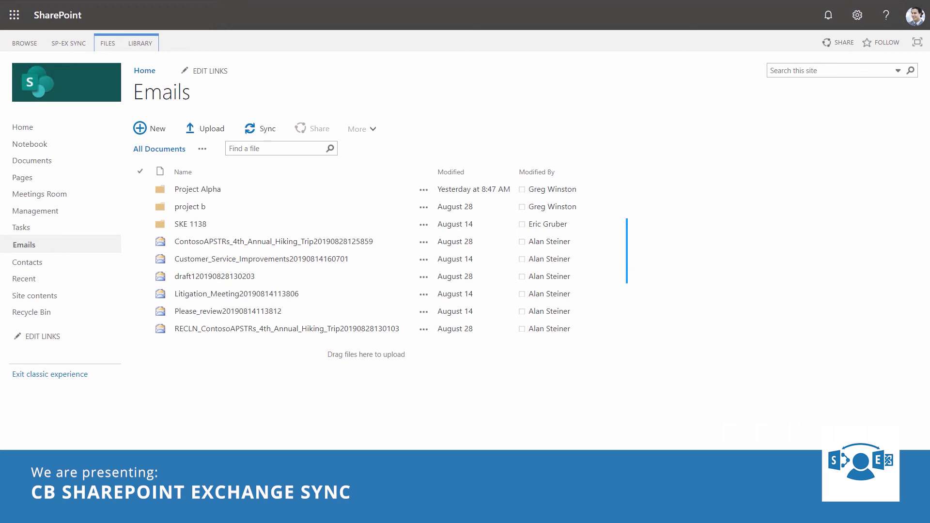
Sync the Exchange inbox email "Company drinking SpExSync" to the SharePoint Emails library
{"action": "left_click", "coordinate": [69, 44]}
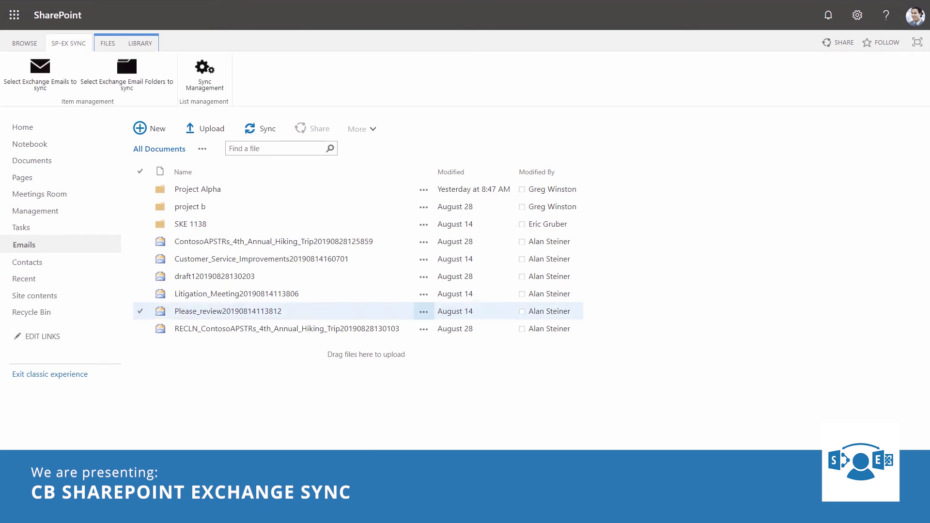
{"action": "left_click", "coordinate": [40, 73]}
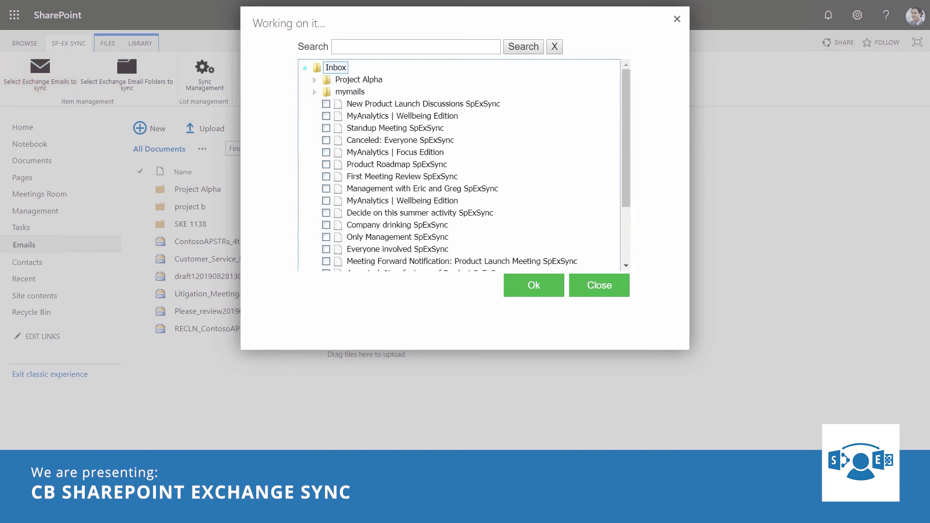
{"action": "left_click", "coordinate": [327, 226]}
{"action": "left_click", "coordinate": [534, 286]}
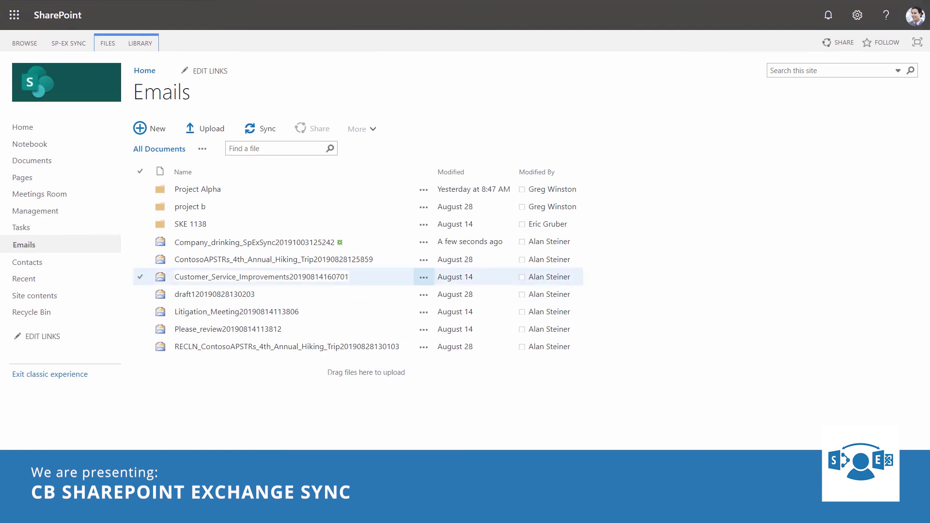
Open the Project Alpha folder in the Emails library and select the Exchange email folder Project Alpha for syncing
{"action": "left_click", "coordinate": [198, 189]}
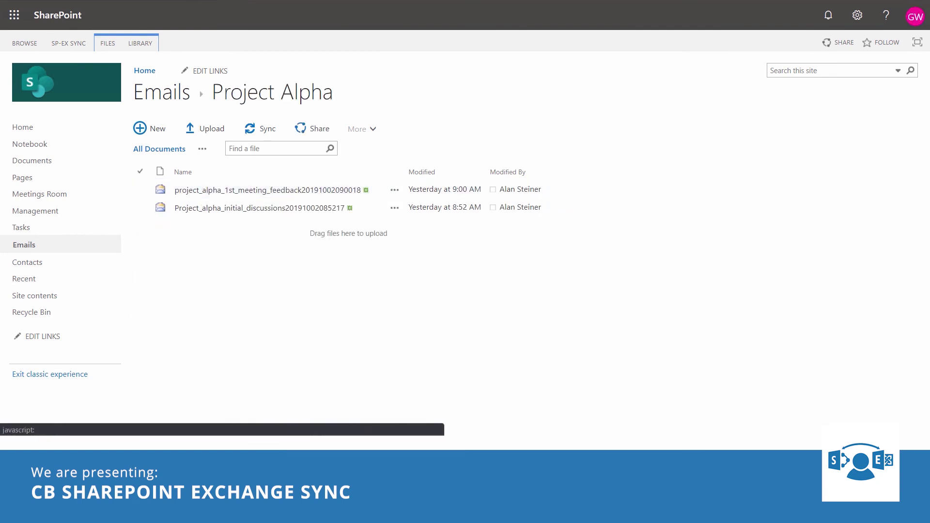
{"action": "left_click", "coordinate": [68, 43]}
{"action": "left_click", "coordinate": [126, 72]}
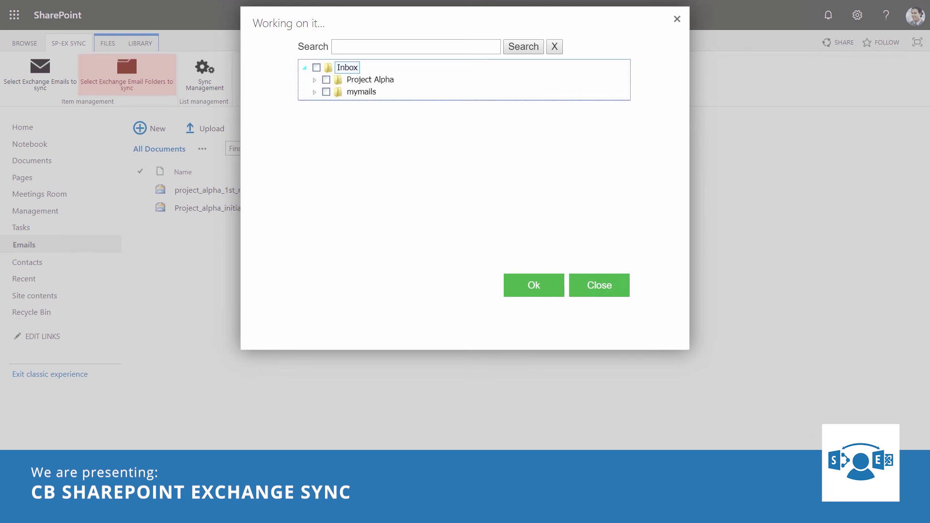
{"action": "left_click", "coordinate": [326, 80]}
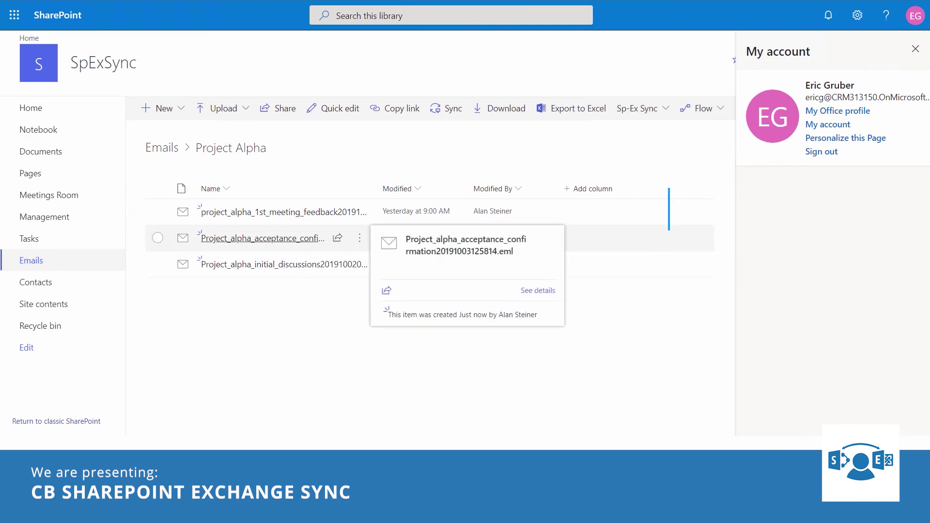
Open the project alpha acceptance confirmation email in the library's Project Alpha folder and download it
{"action": "left_click", "coordinate": [262, 238]}
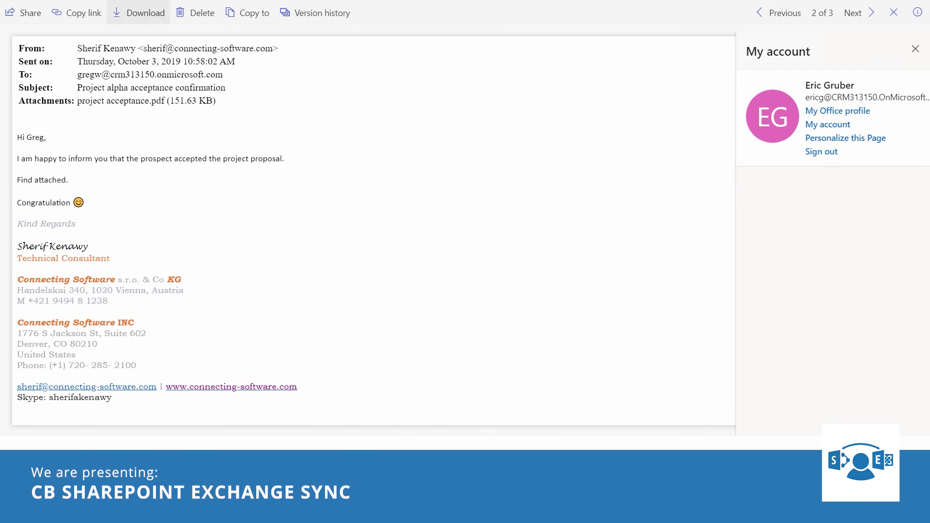
{"action": "left_click", "coordinate": [140, 13]}
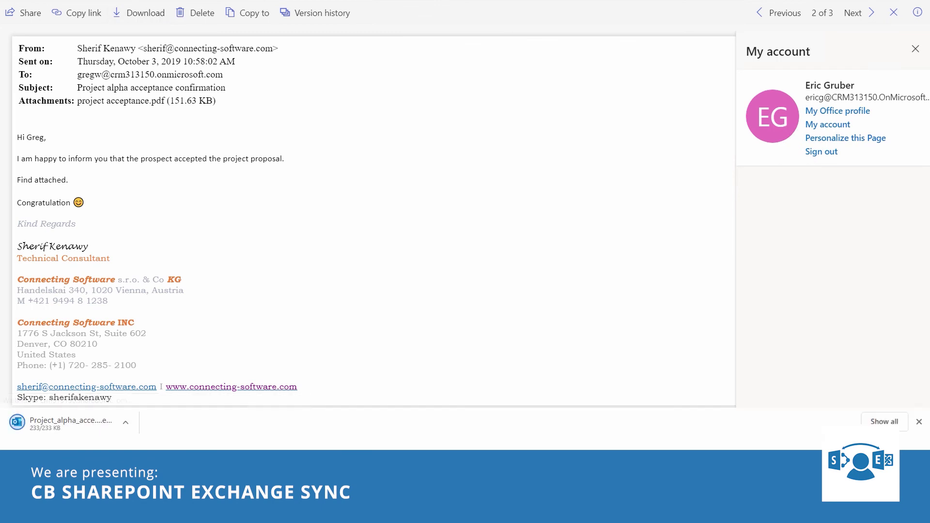